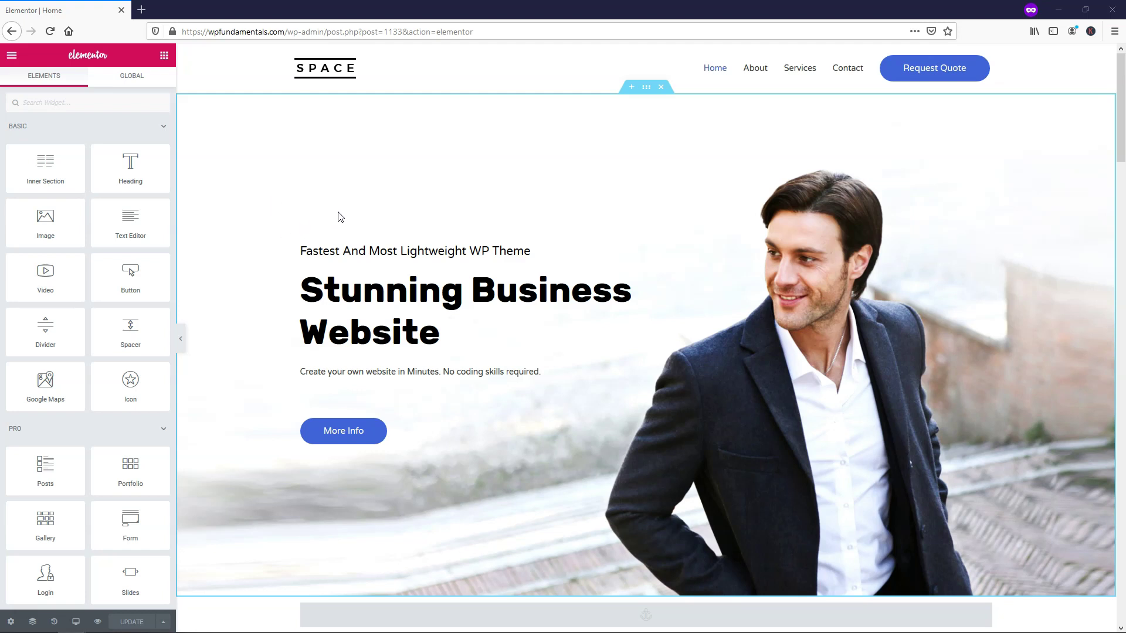
Step: Insert an empty single-column section between the testimonial and Meet The Team sections
scroll(587, 209, down, 15)
scroll(586, 211, down, 8)
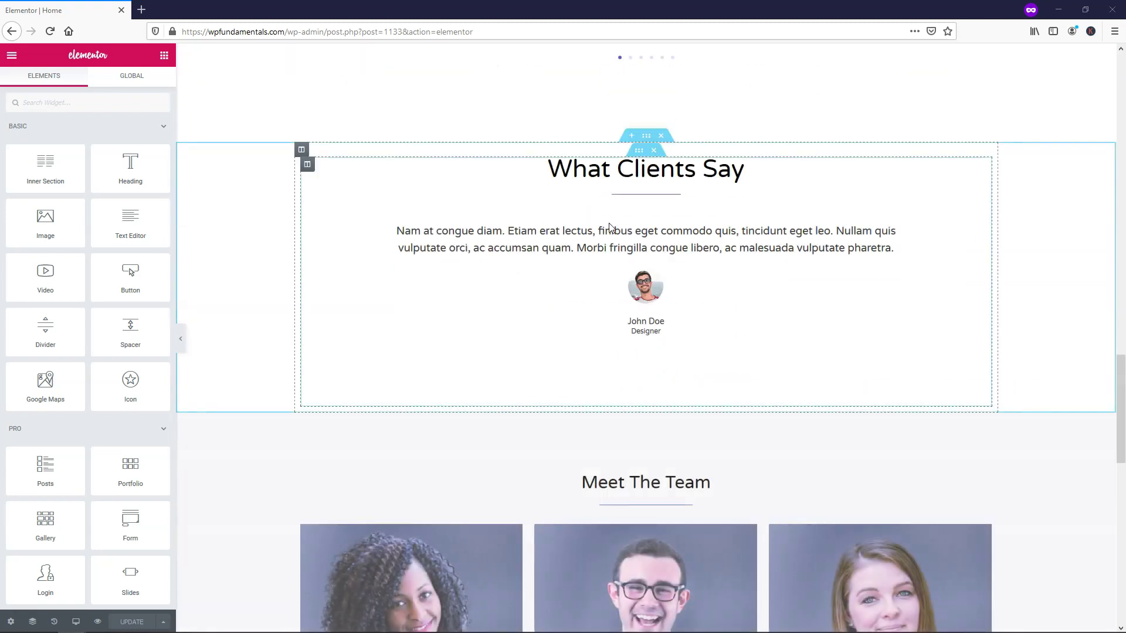
scroll(620, 233, down, 3)
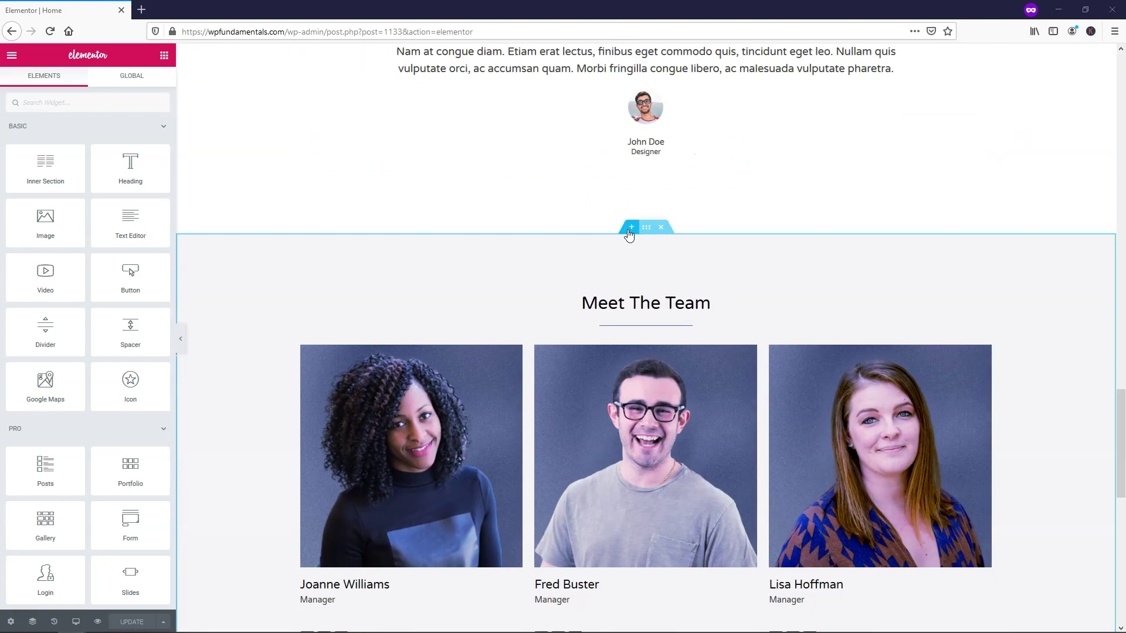
click(632, 227)
click(631, 282)
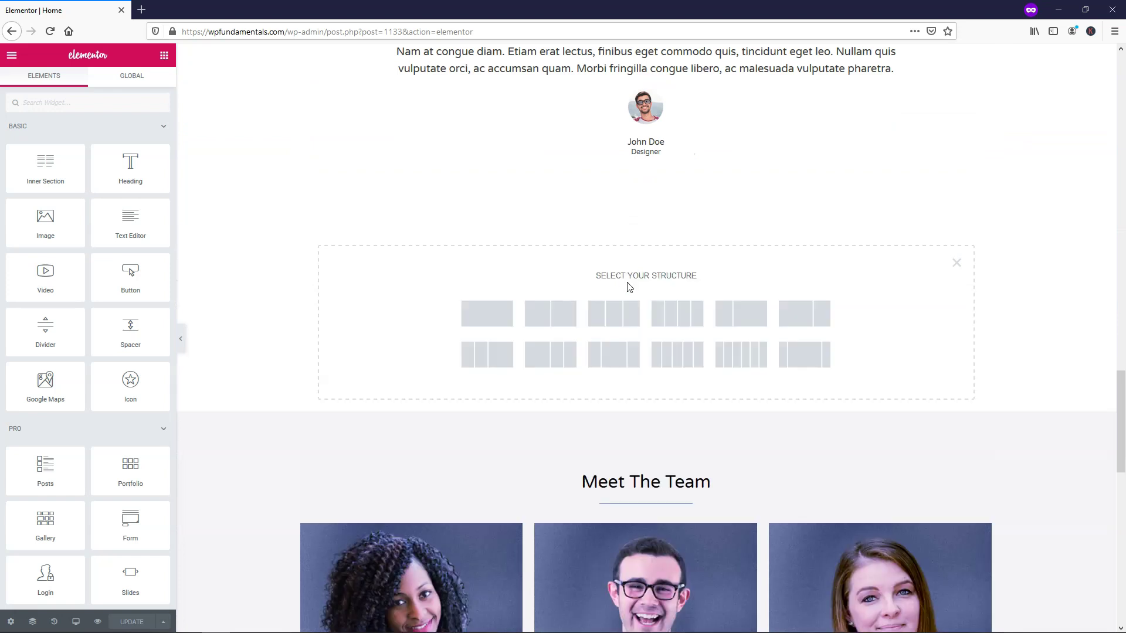
click(499, 313)
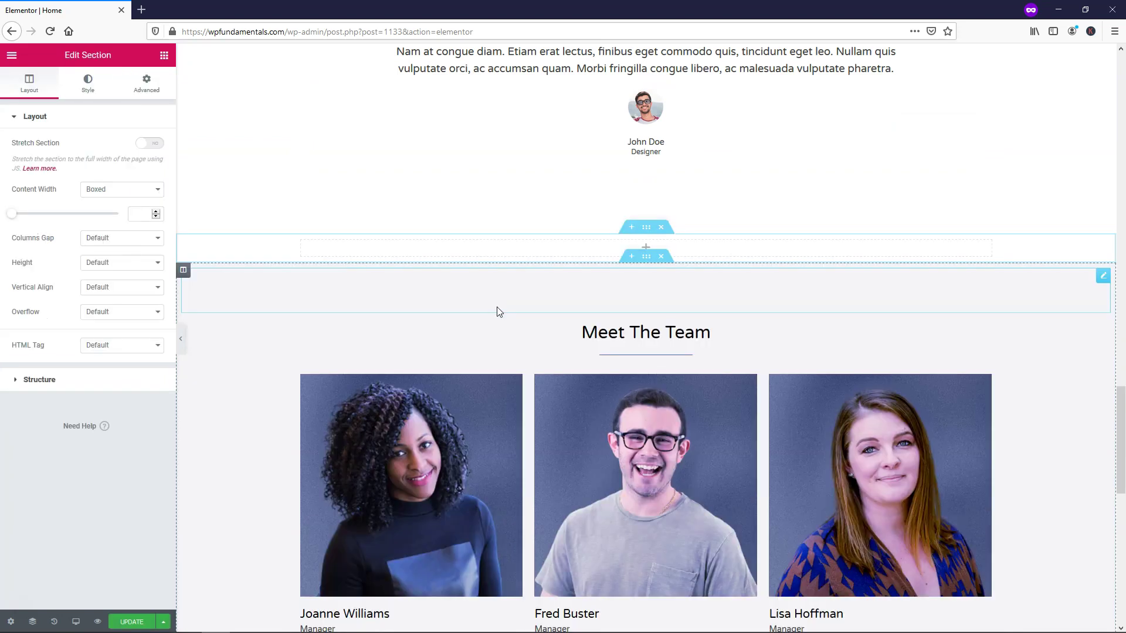
click(164, 58)
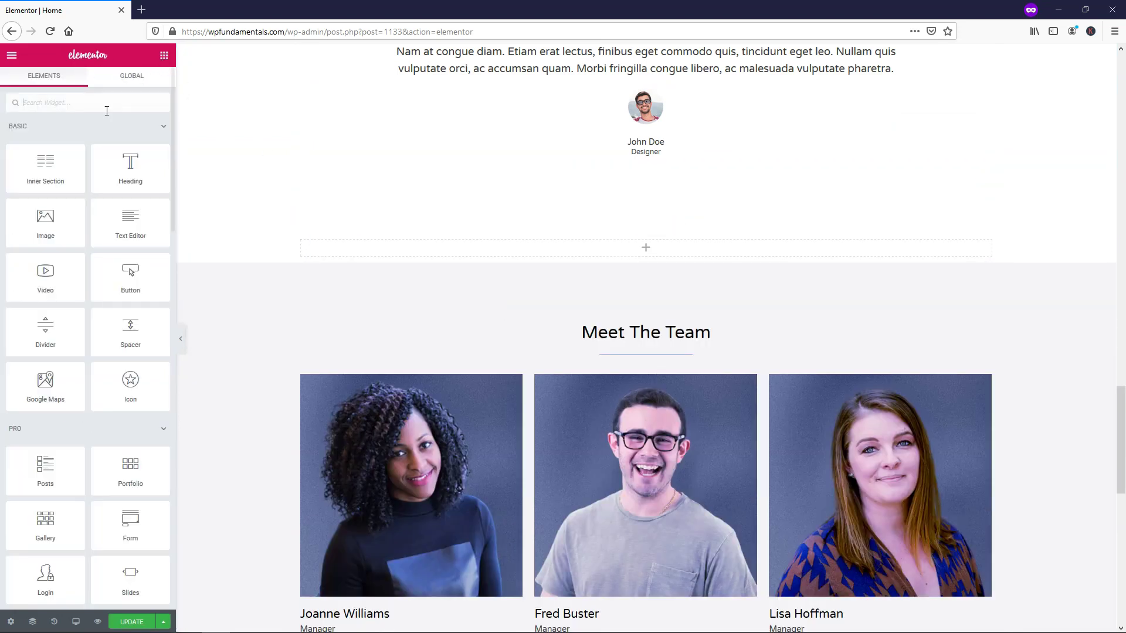
Step: Search the widgets for 'count' and drop the Countdown widget into the empty section
click(67, 102)
text(count)
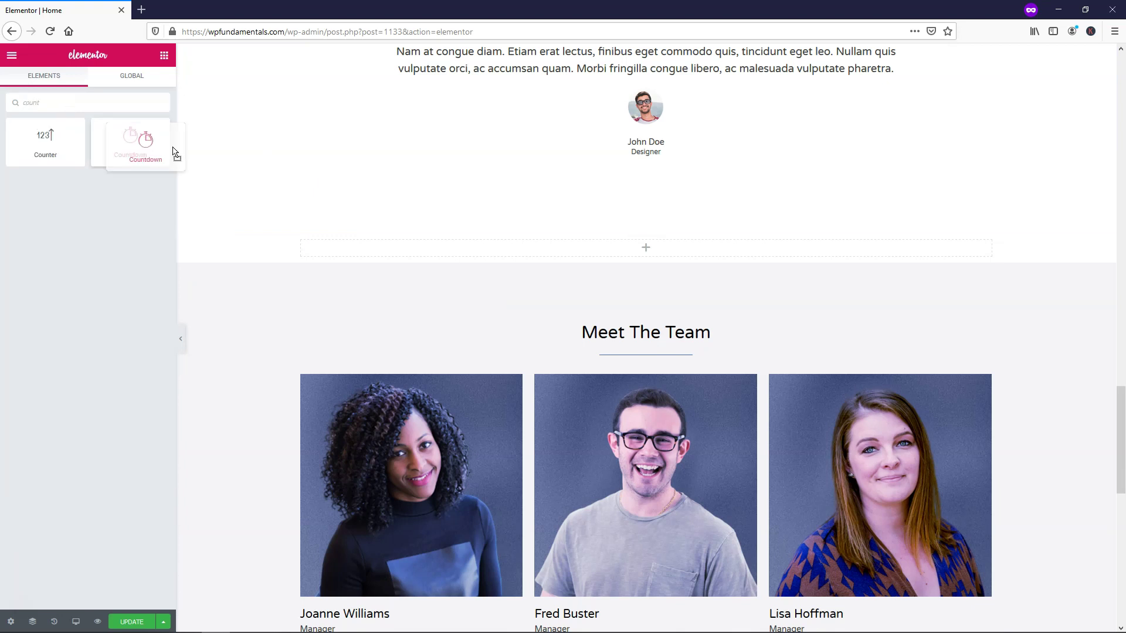
drag(170, 150, 615, 252)
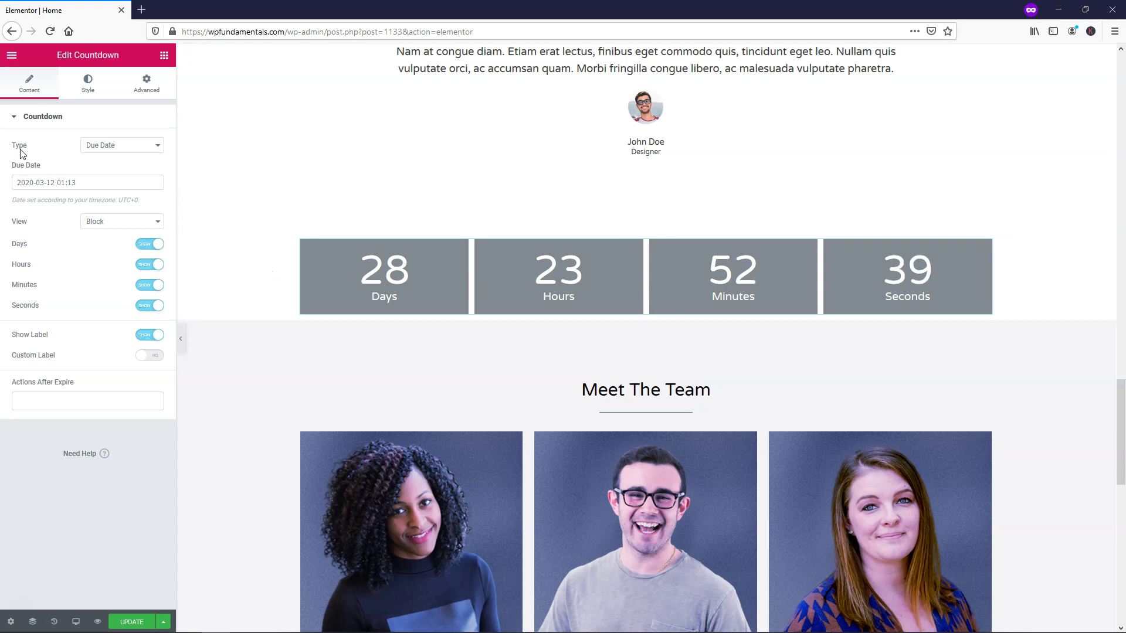
Step: Try the Evergreen Timer countdown type, then revert the type to Due Date
click(134, 153)
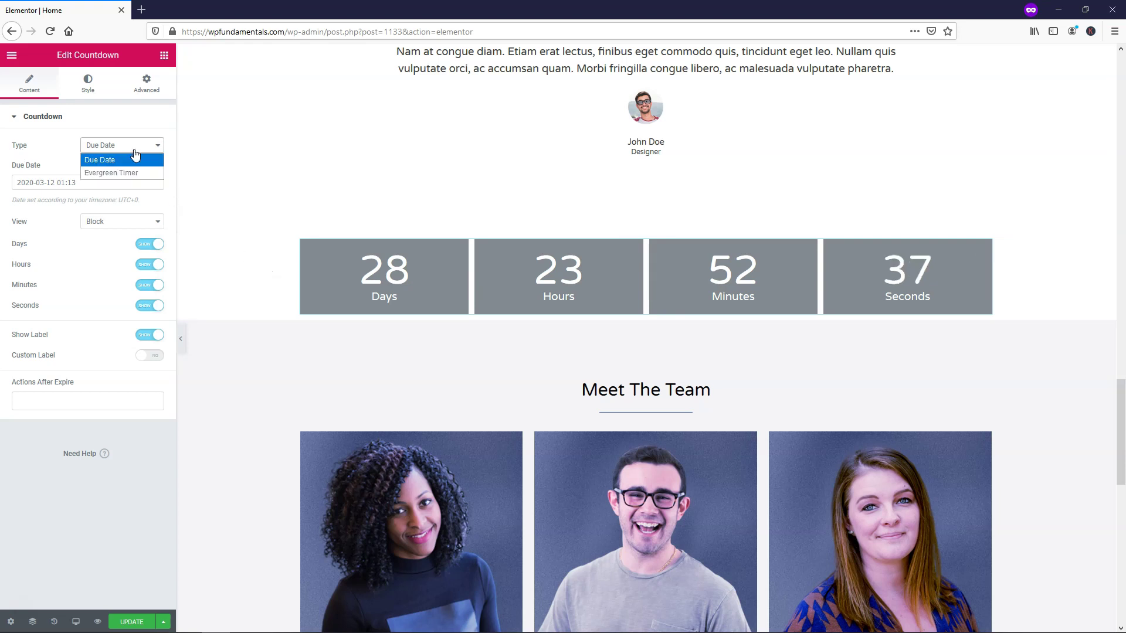
click(131, 171)
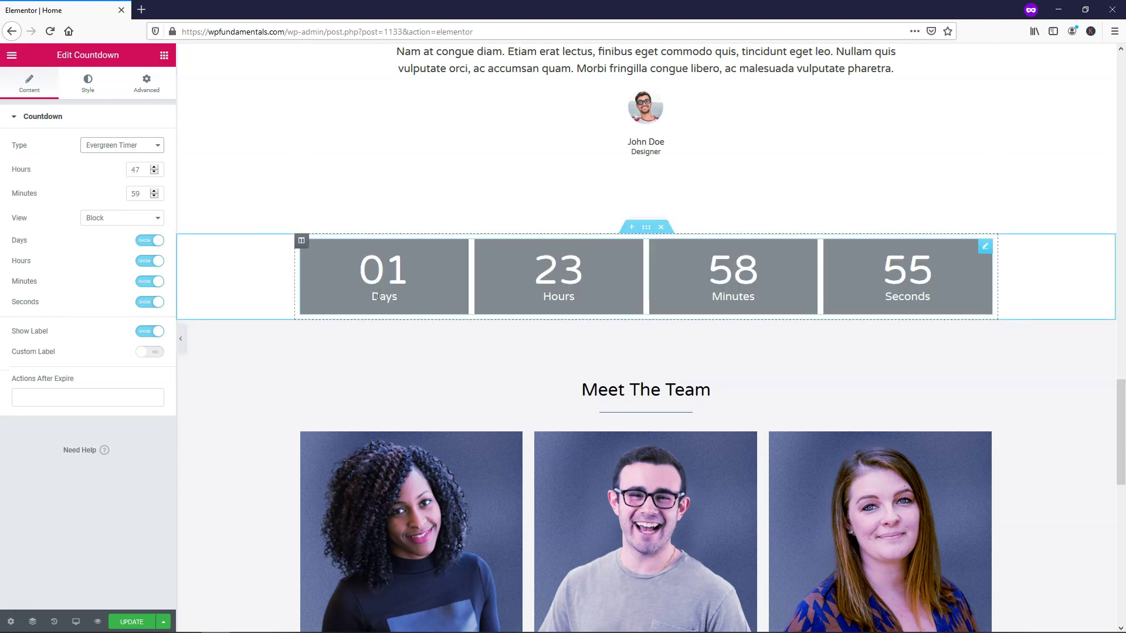
click(140, 146)
click(141, 161)
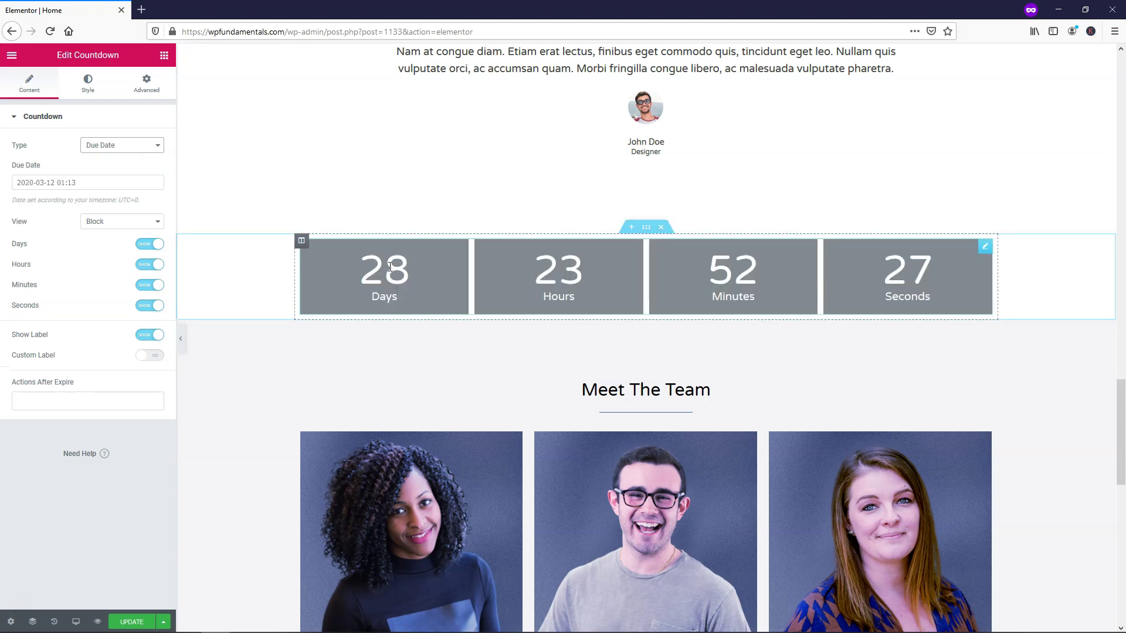
Step: Set the countdown's due date to 25 December 2020 in the date picker
click(49, 184)
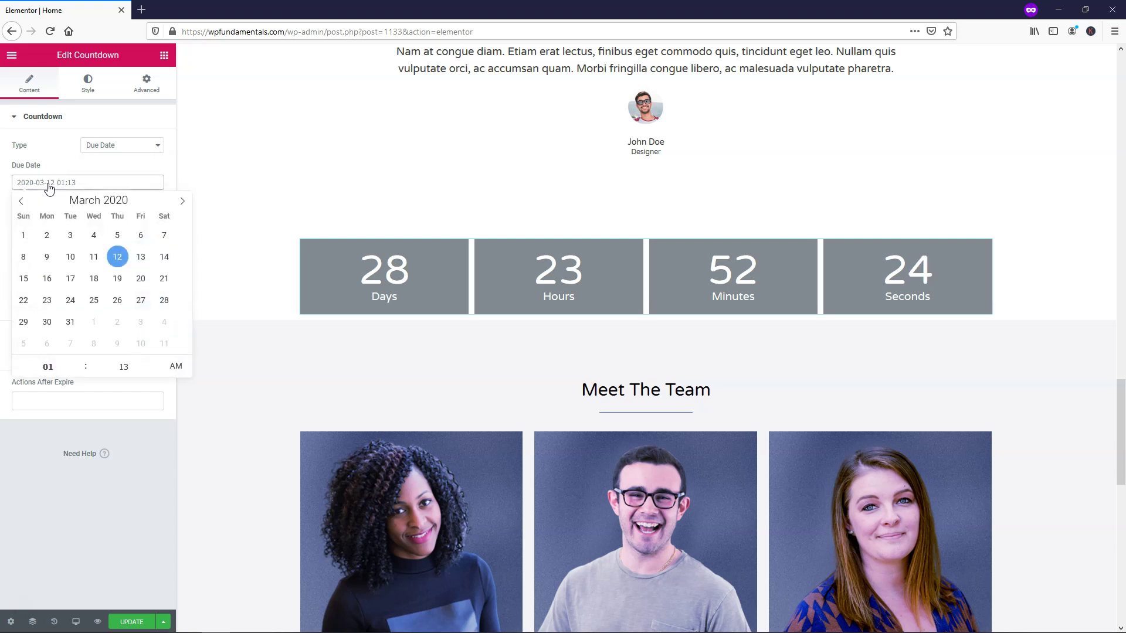
click(182, 202)
click(182, 203)
click(182, 202)
click(182, 203)
click(181, 202)
click(182, 202)
click(182, 203)
click(182, 202)
click(182, 202)
click(141, 300)
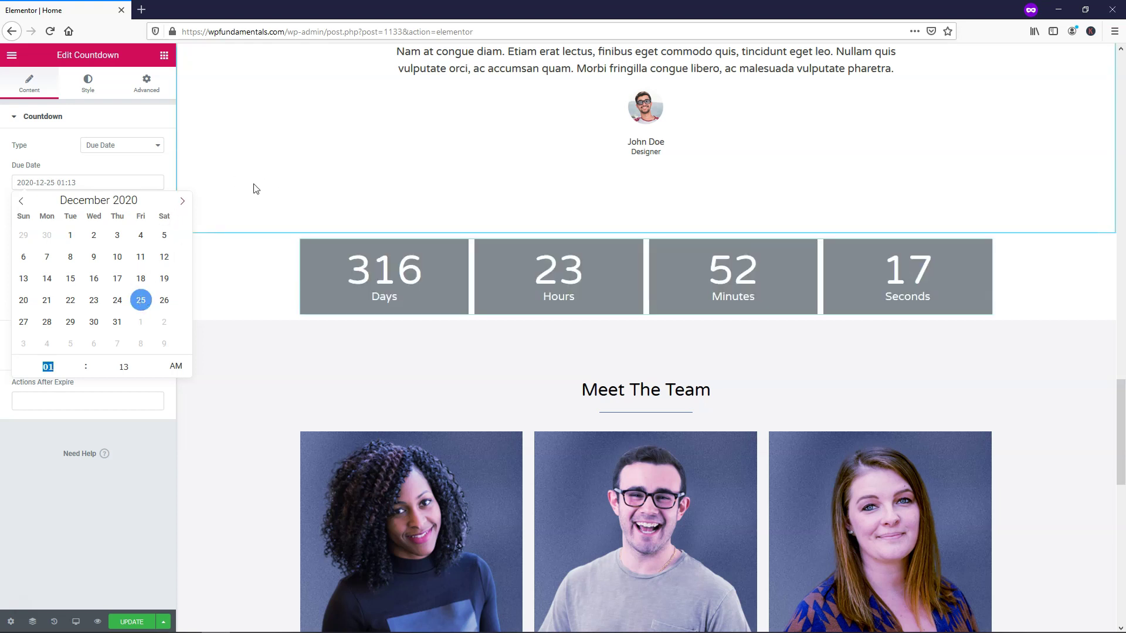
click(158, 178)
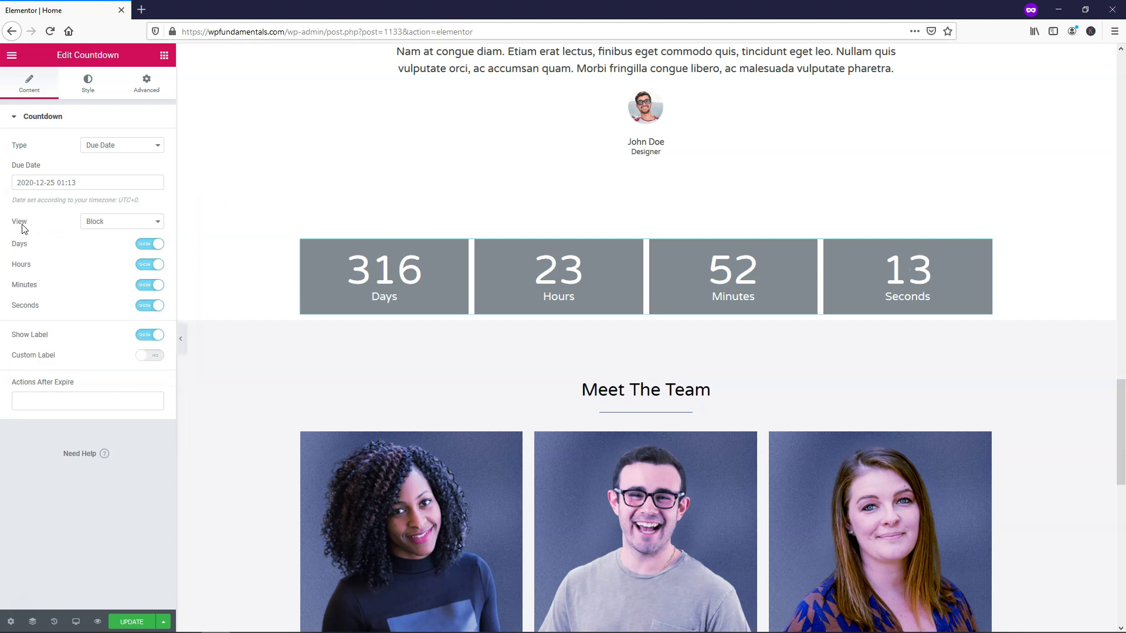
click(114, 224)
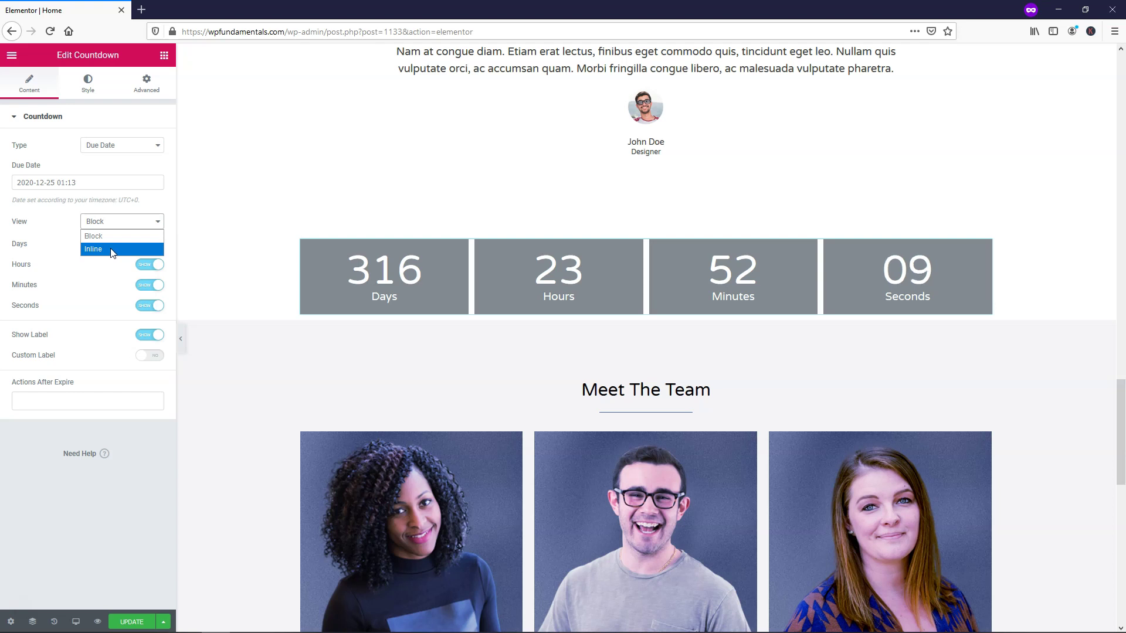
click(111, 251)
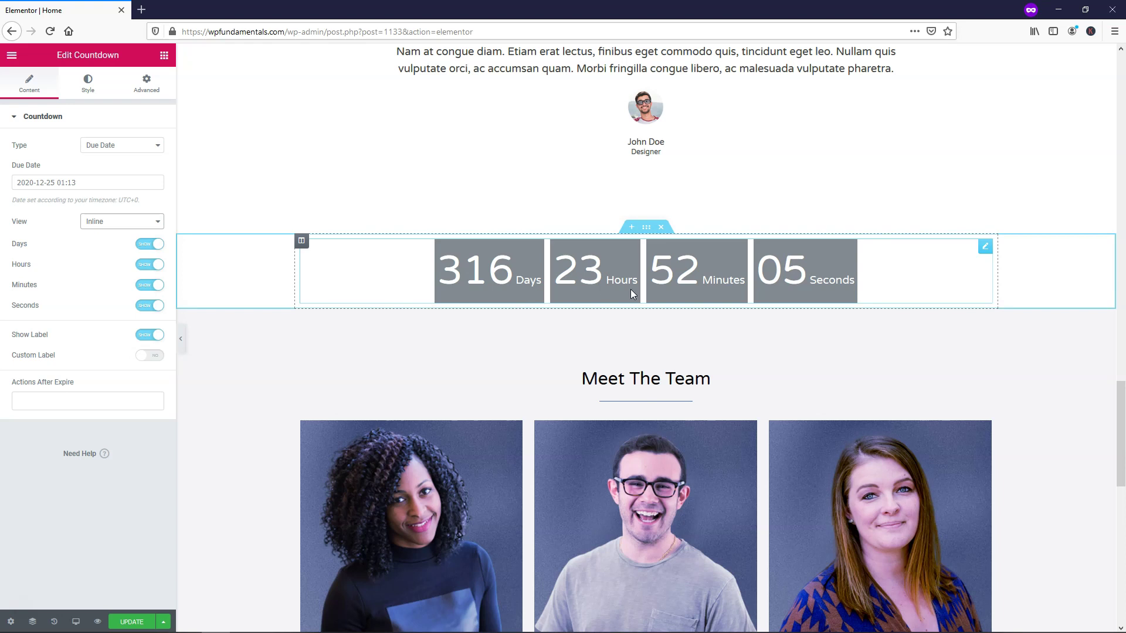
click(127, 225)
click(127, 237)
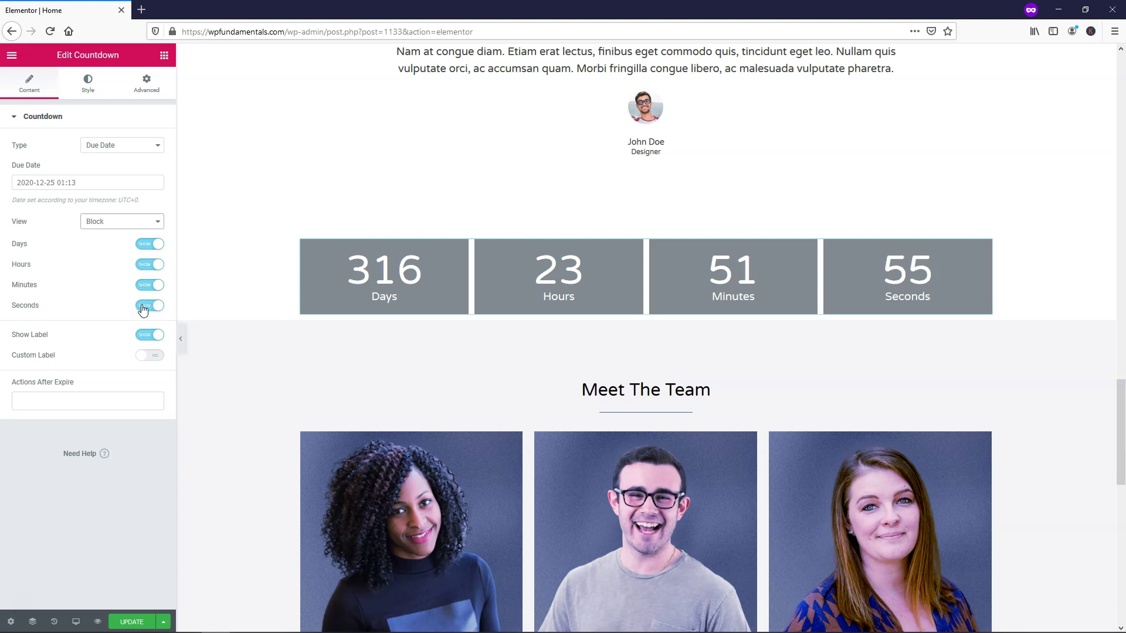
Step: Hide the Seconds box, keeping the Days, Hours, Minutes boxes and their labels visible
click(147, 305)
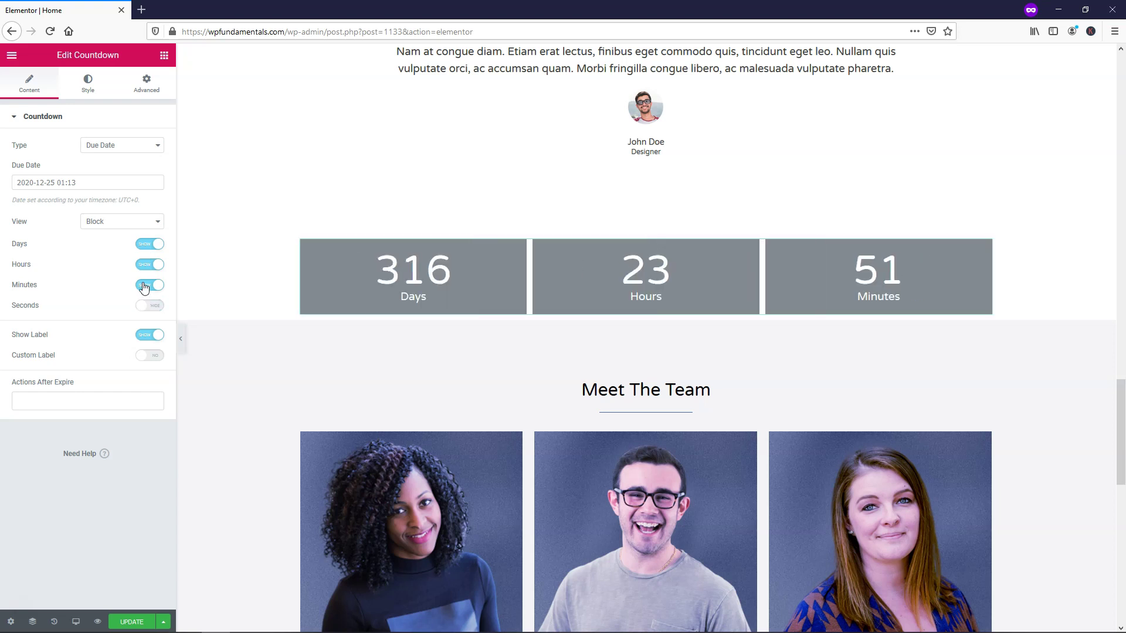
click(143, 286)
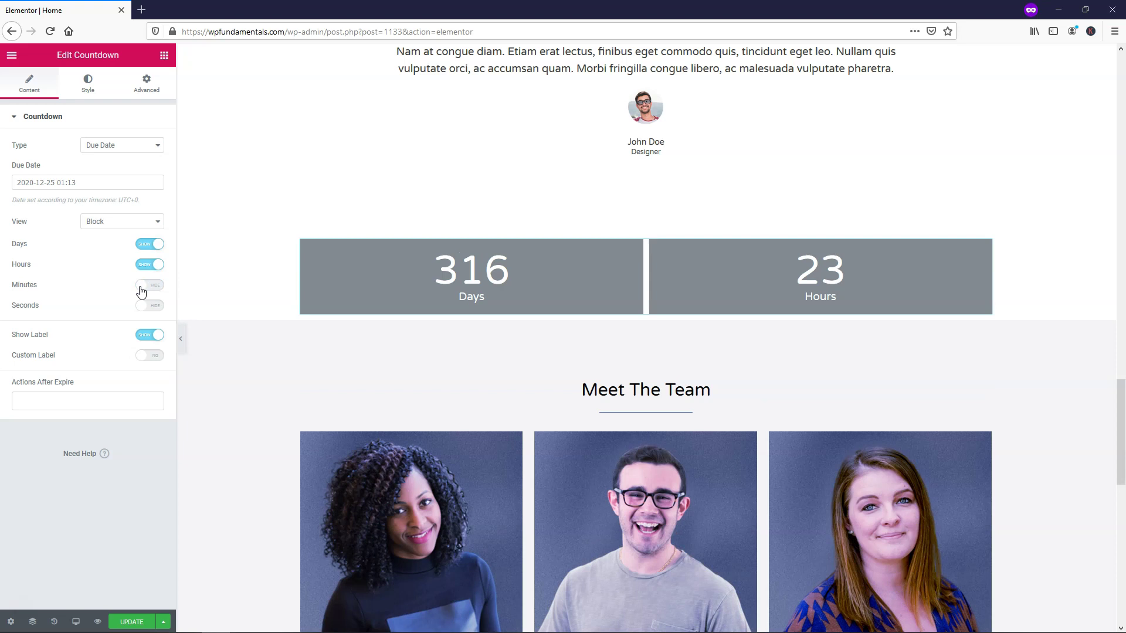
click(147, 264)
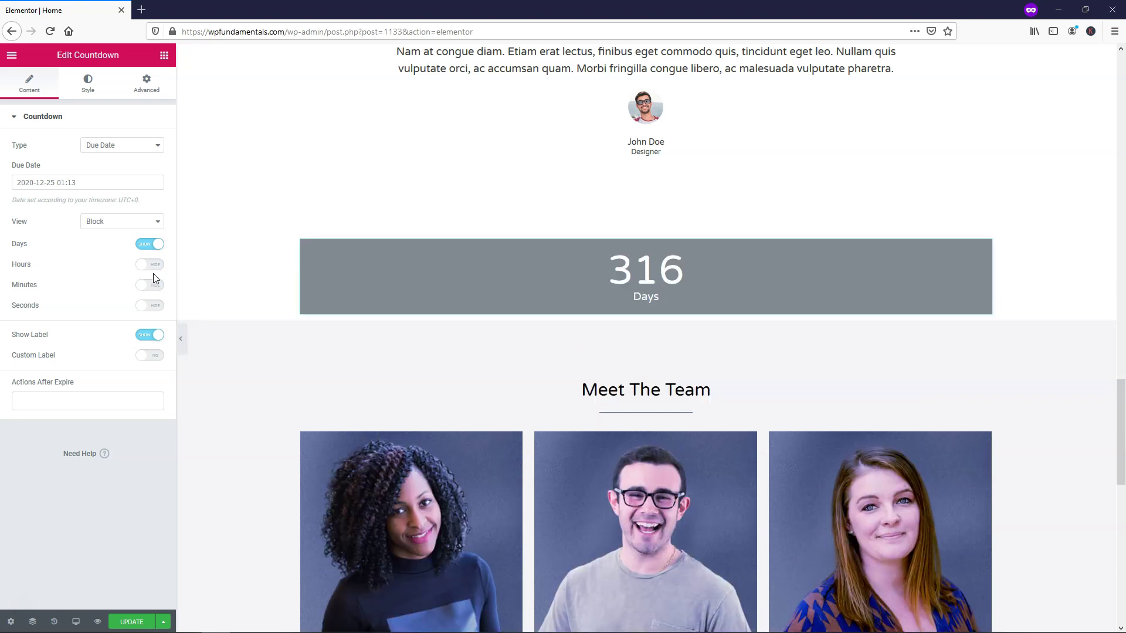
click(154, 265)
click(157, 285)
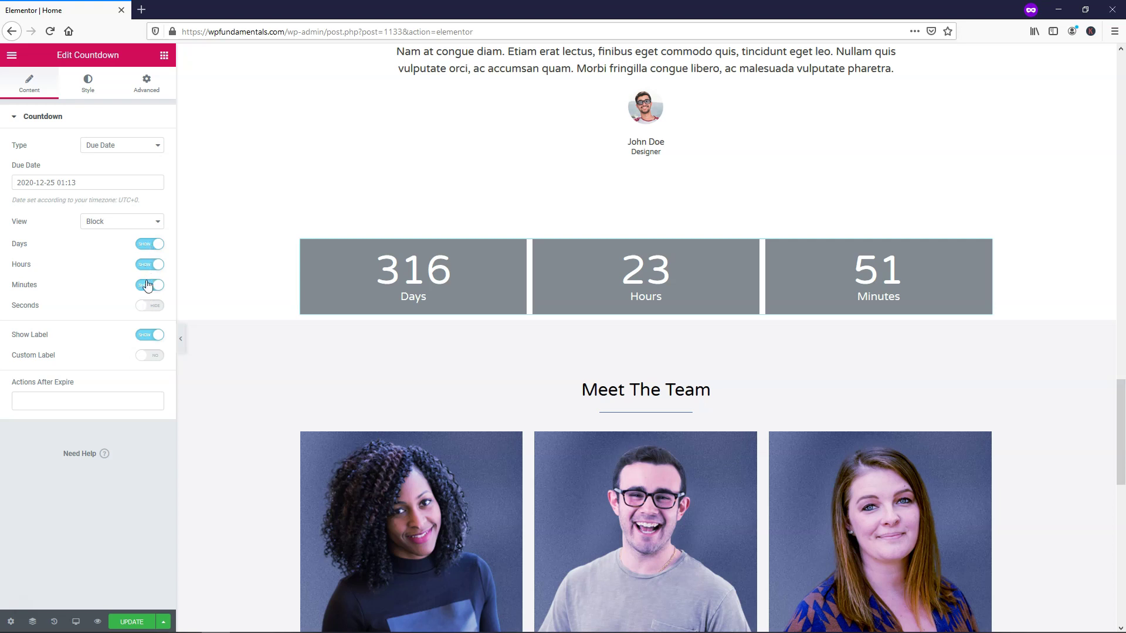
click(143, 338)
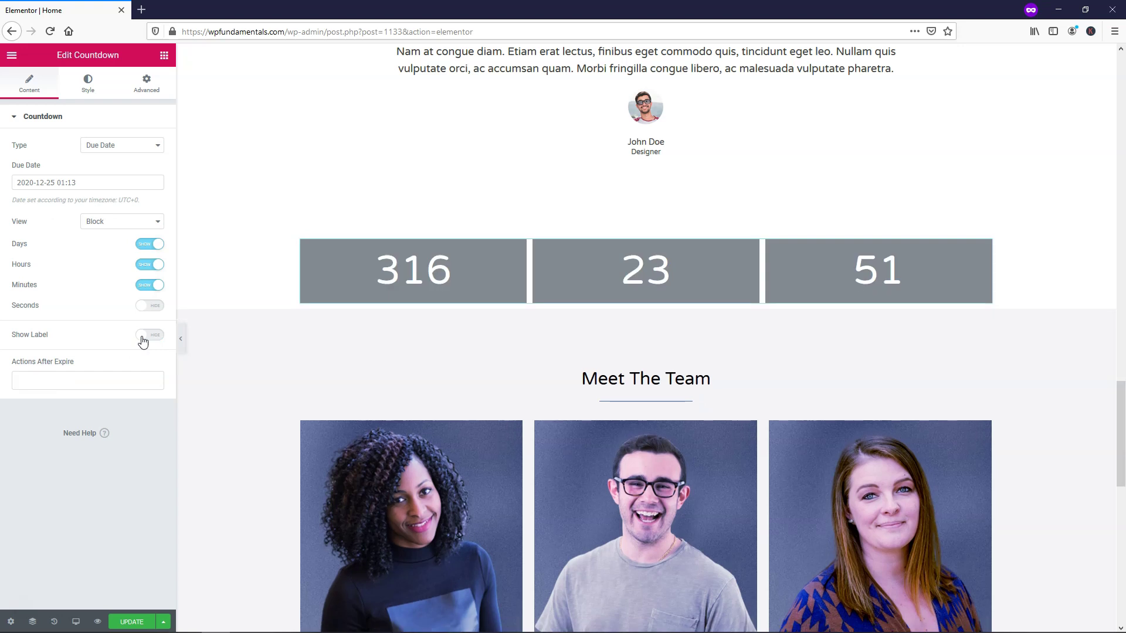
click(157, 339)
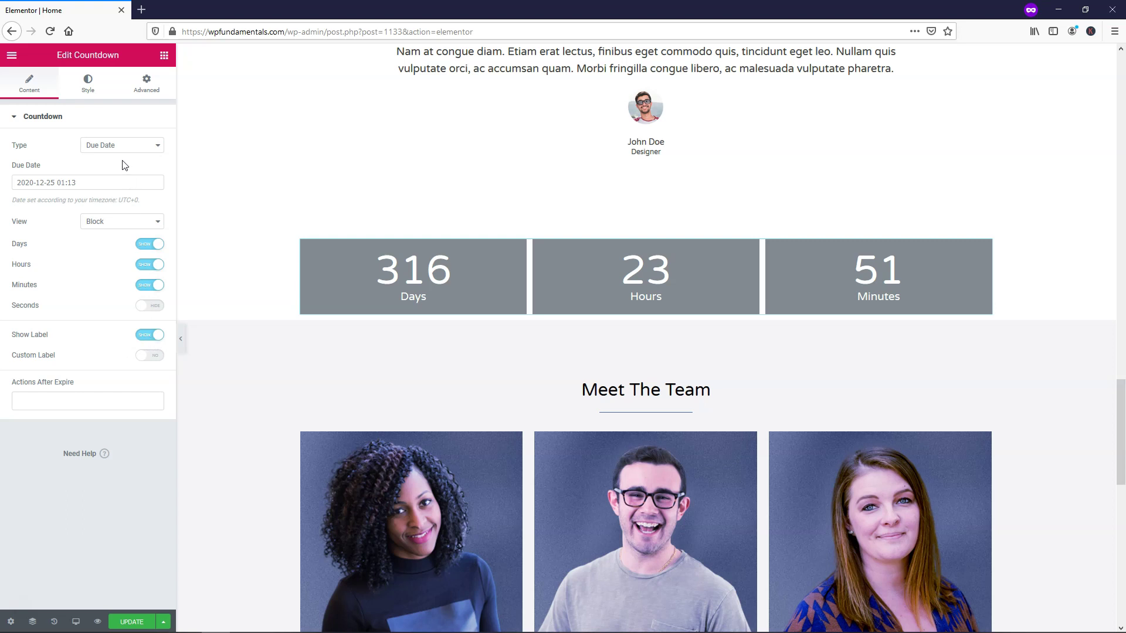
Step: Set the Boxes background colour in the Style tab to bright blue #23AEE9
click(89, 92)
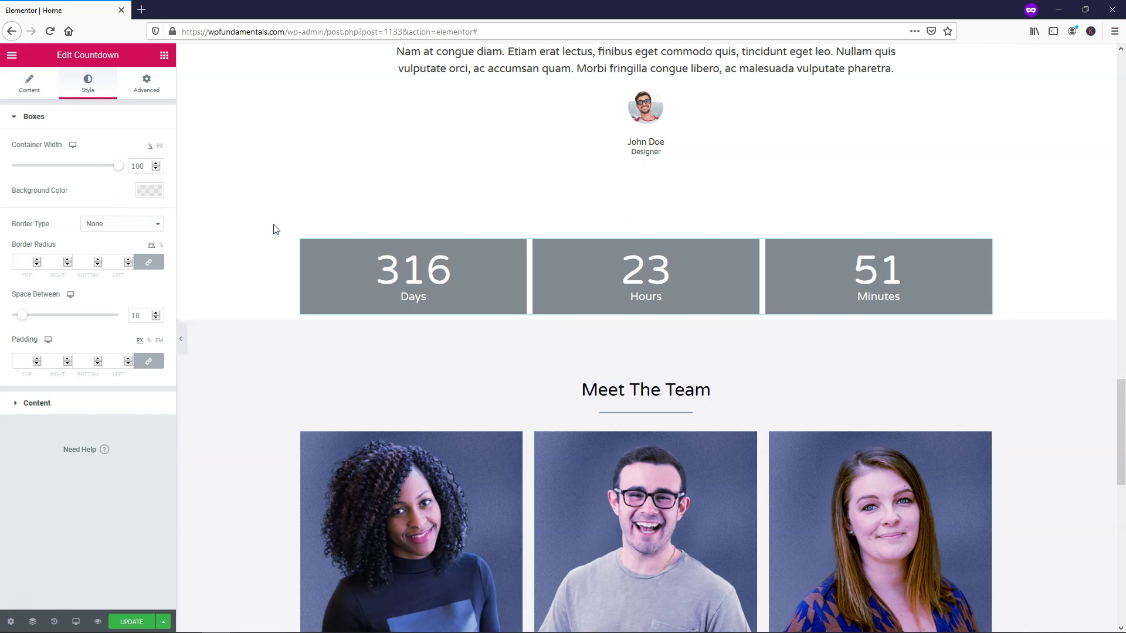
mouse_move(119, 167)
mouse_down()
mouse_move(60, 171)
mouse_move(131, 167)
mouse_up()
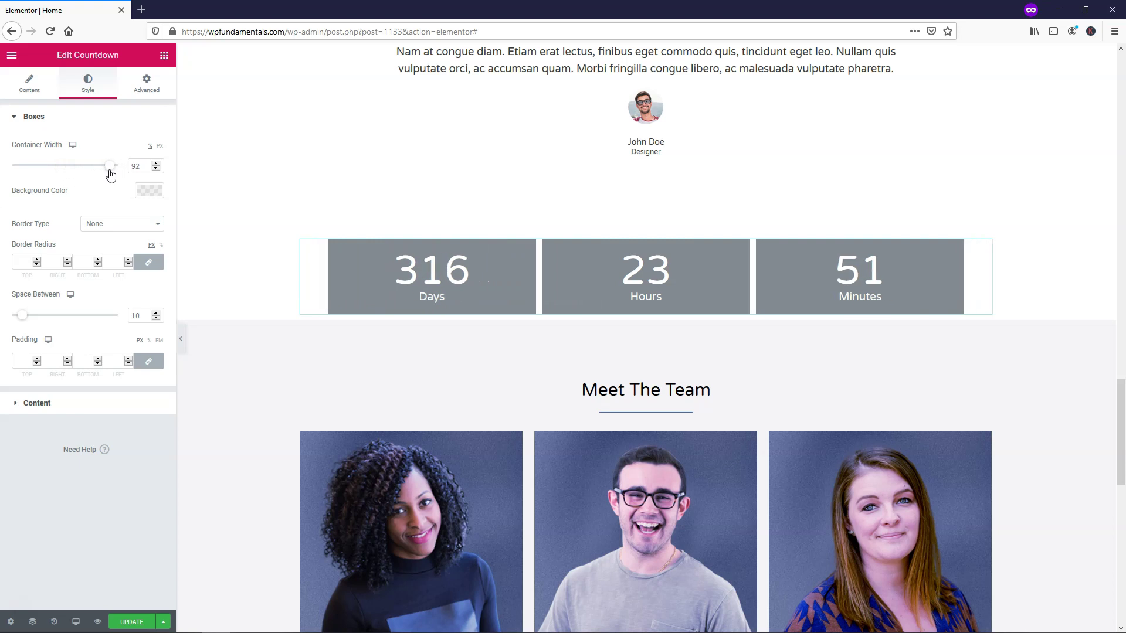
click(152, 193)
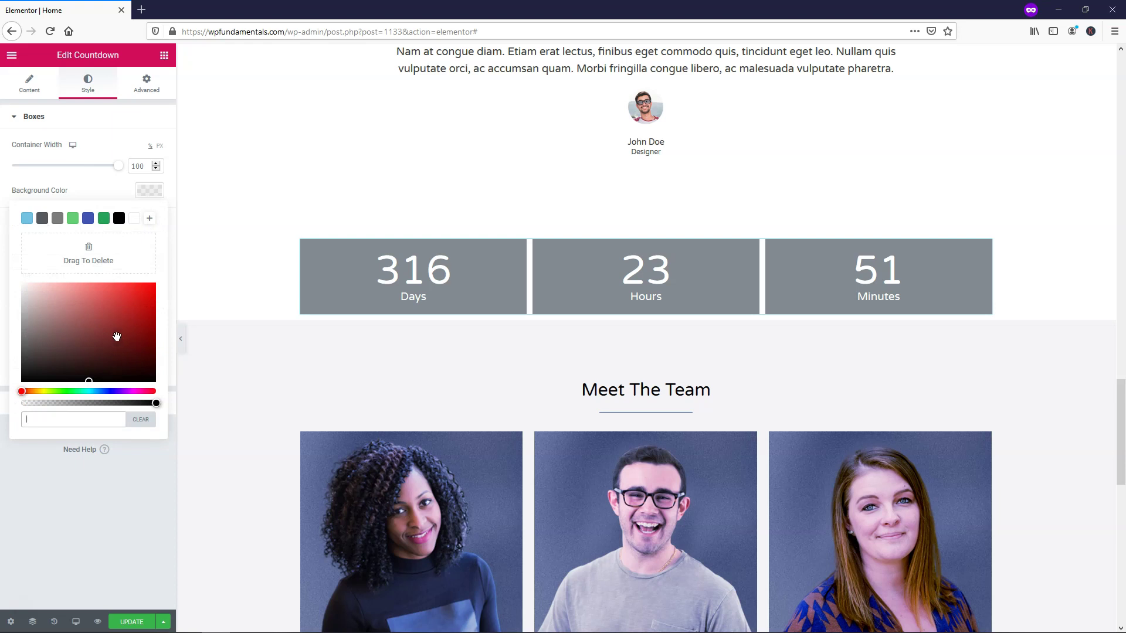
click(28, 219)
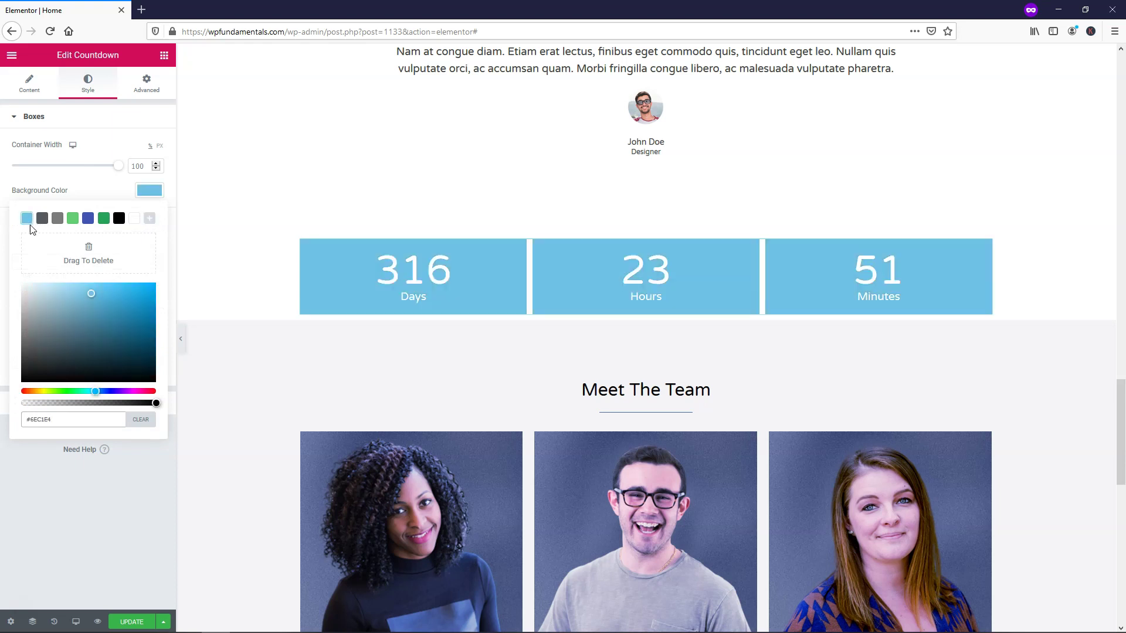
drag(92, 293, 136, 291)
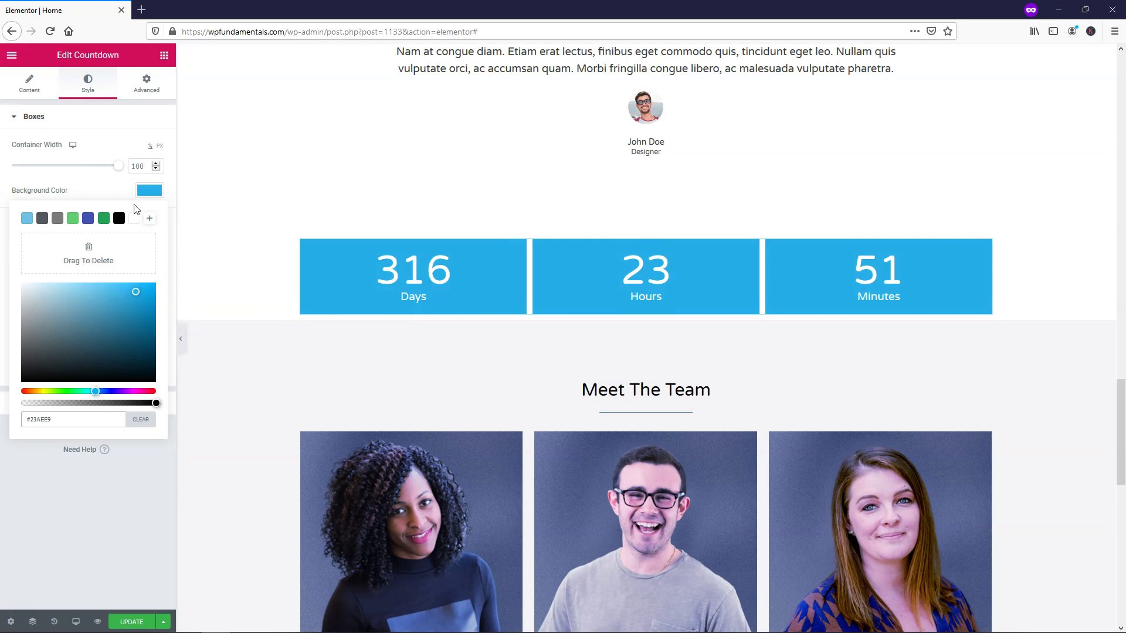
click(94, 186)
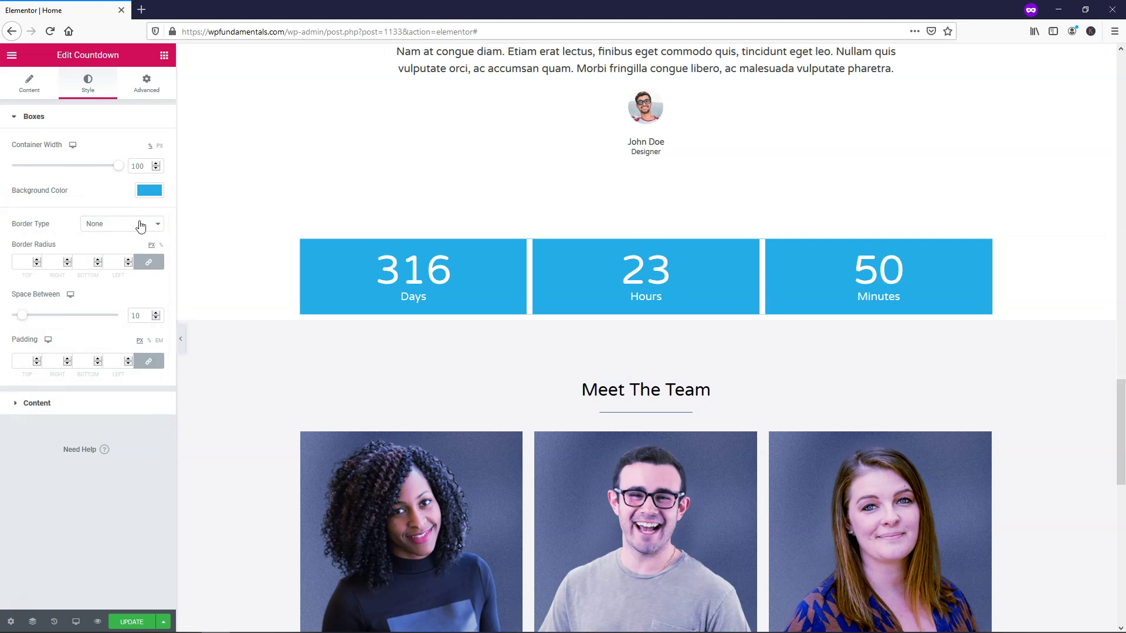
Step: Give the countdown boxes a solid border, widening it on all sides
click(141, 225)
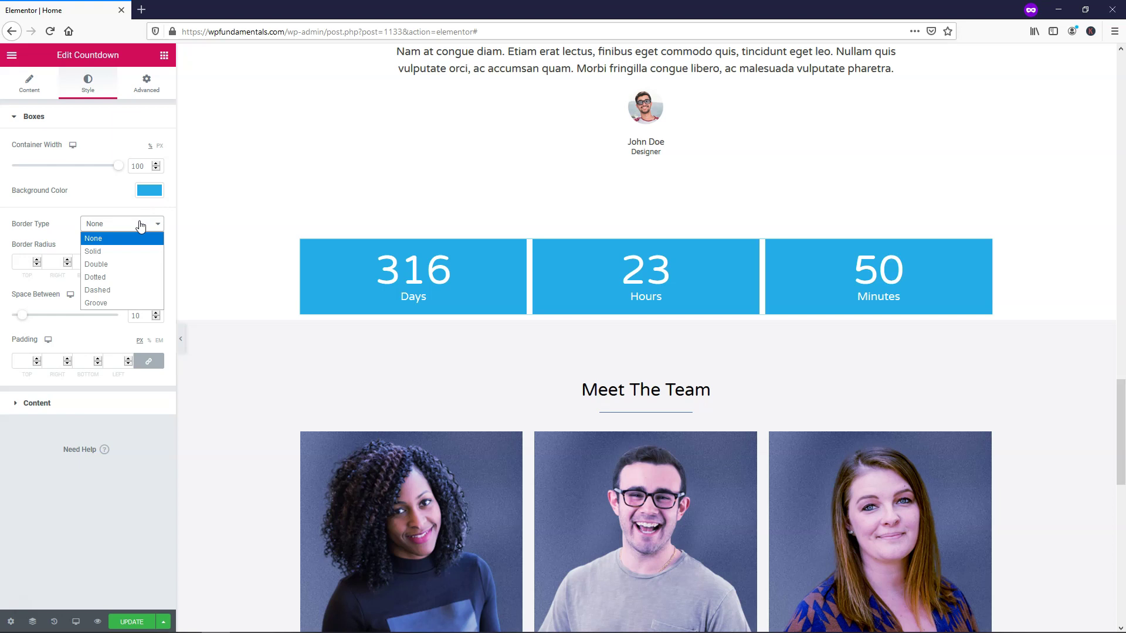
click(139, 251)
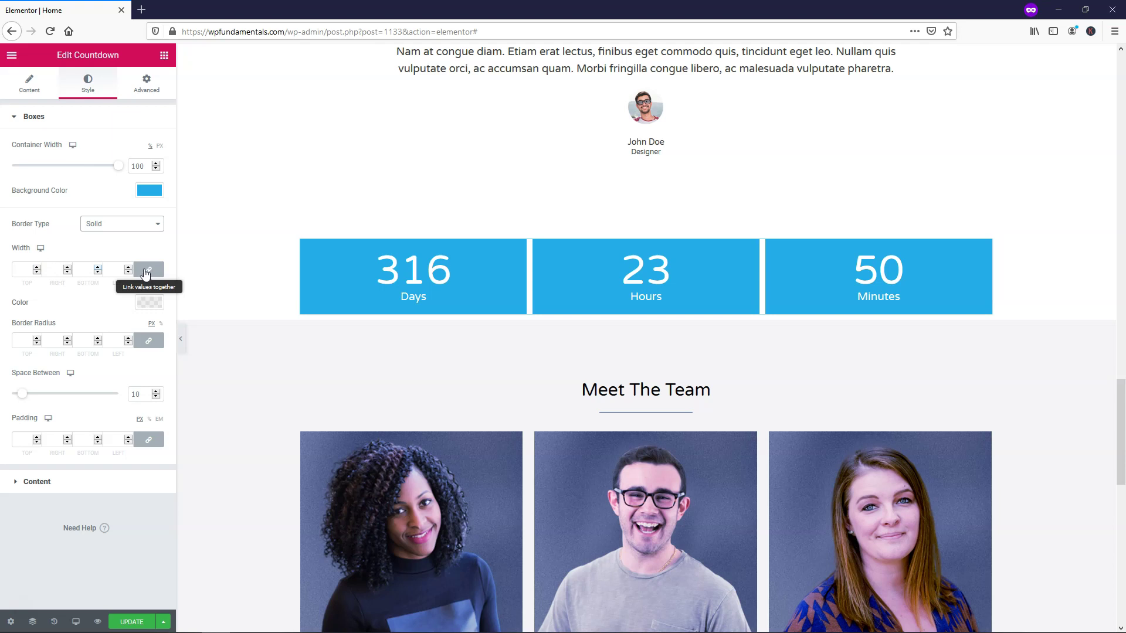
click(36, 267)
click(35, 267)
click(36, 267)
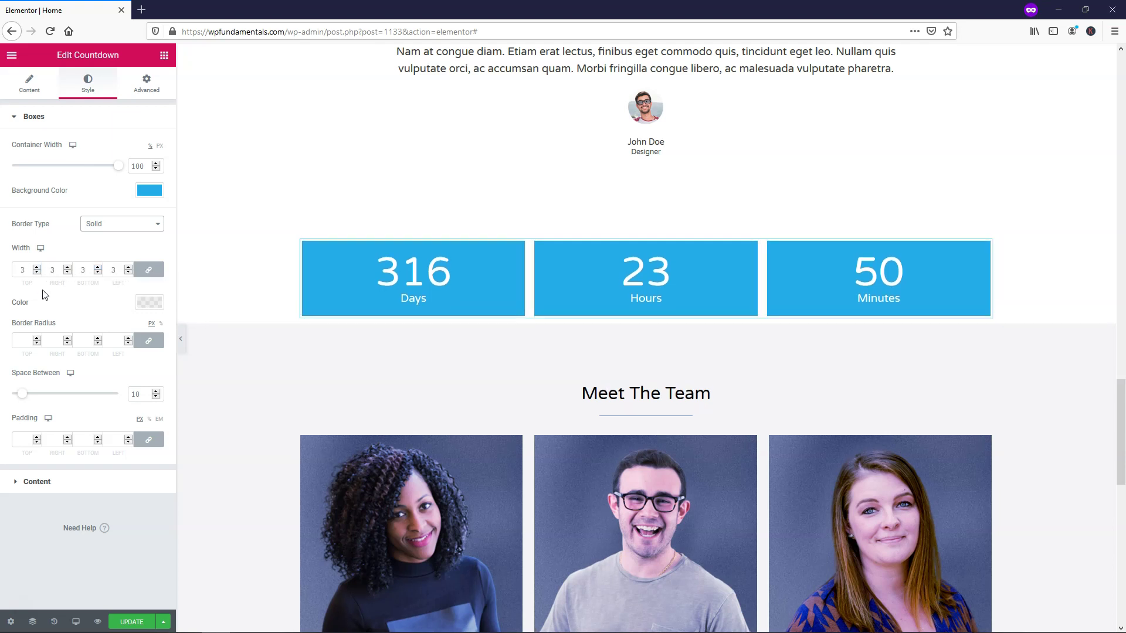
Step: Make the border black #000000 at 2 px width and space the boxes 50 px apart
click(148, 306)
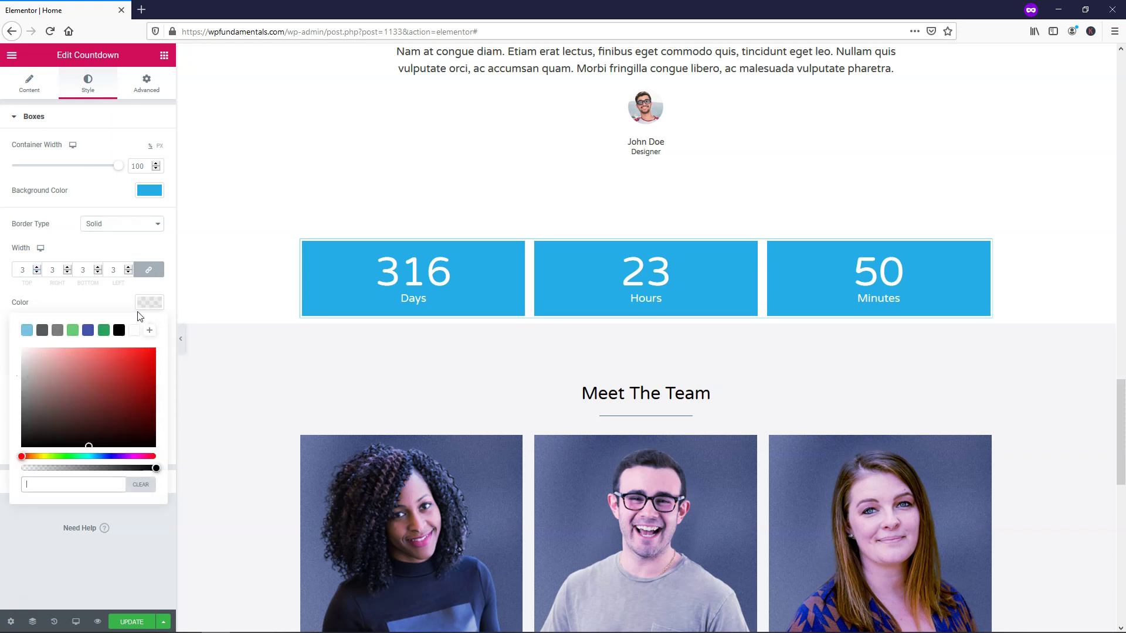
click(119, 331)
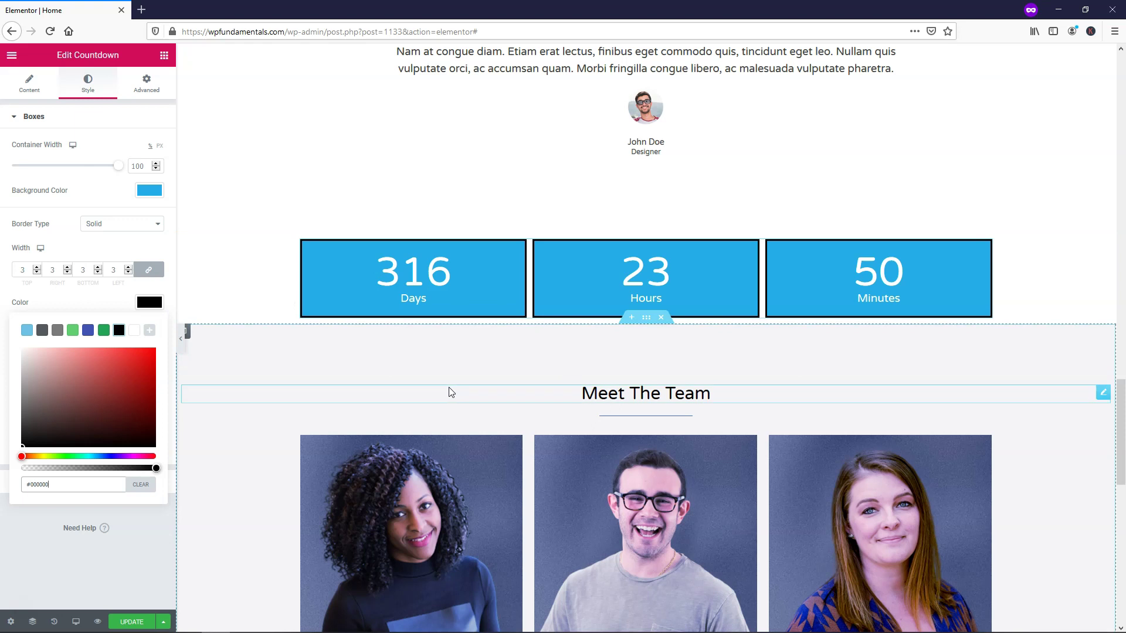
click(36, 272)
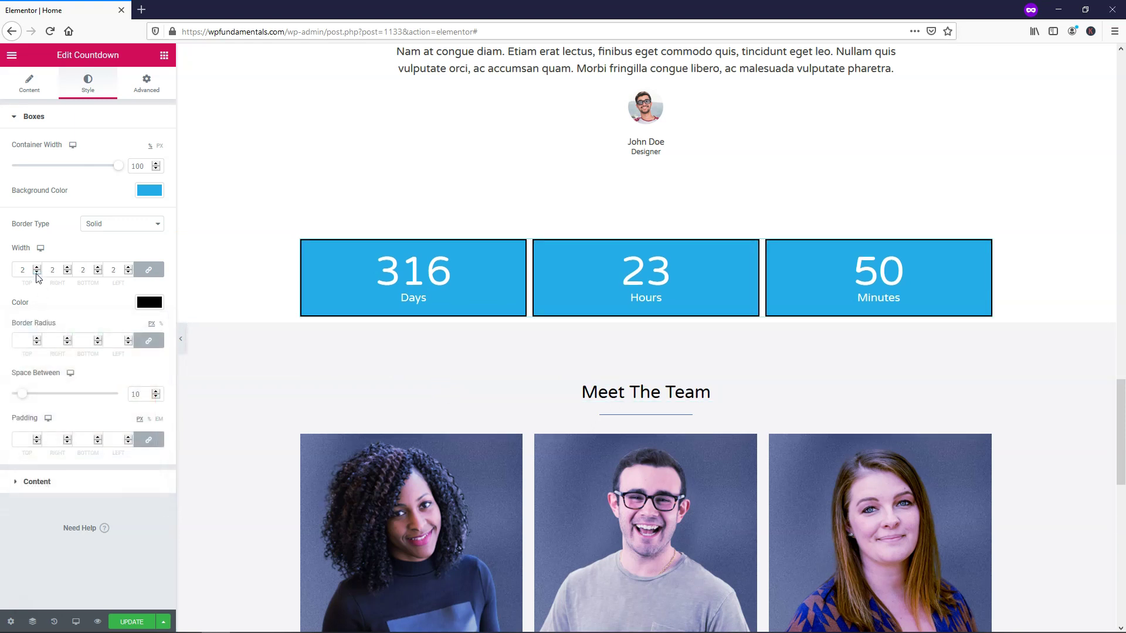
click(37, 272)
click(36, 267)
click(25, 398)
drag(16, 398, 65, 401)
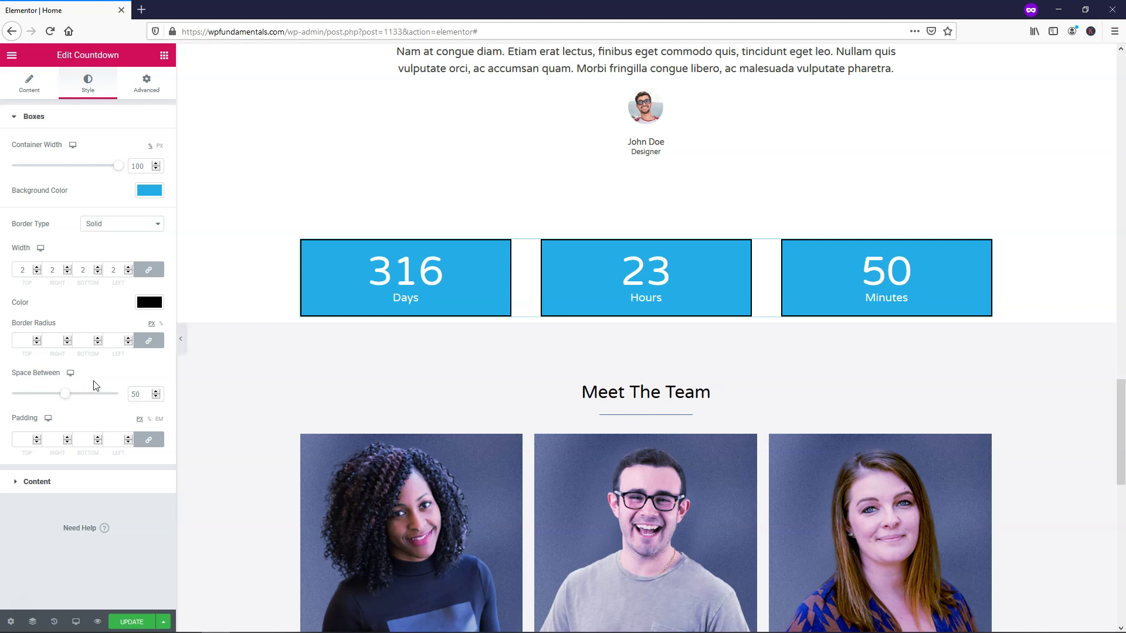
Step: Make the countdown digits white #FFFFFF with an 80 px font size
click(44, 484)
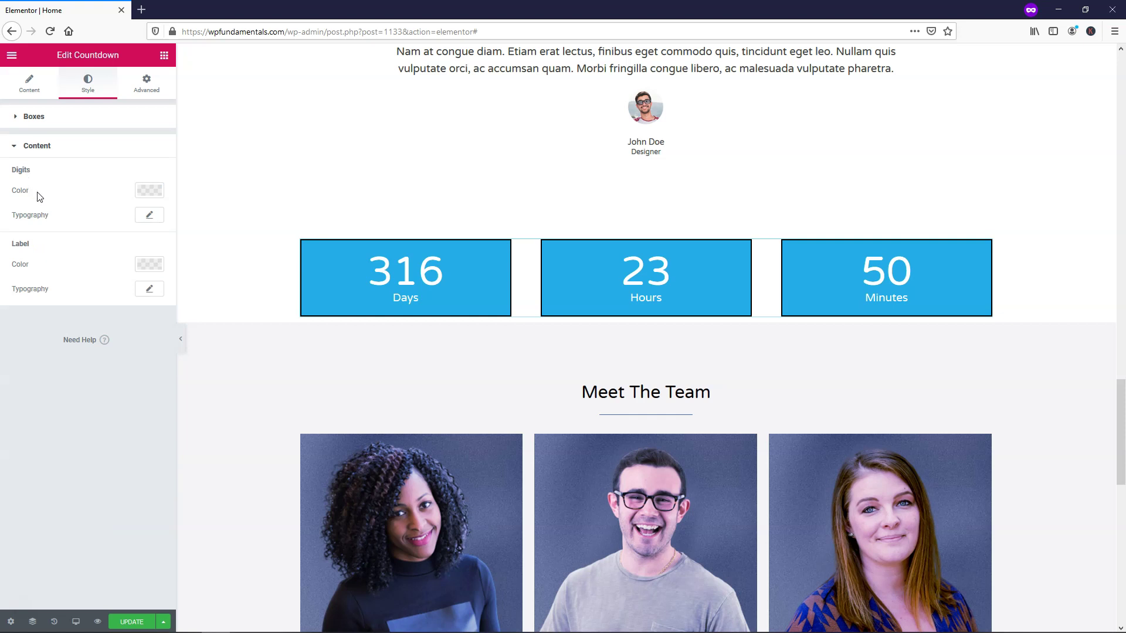
click(151, 193)
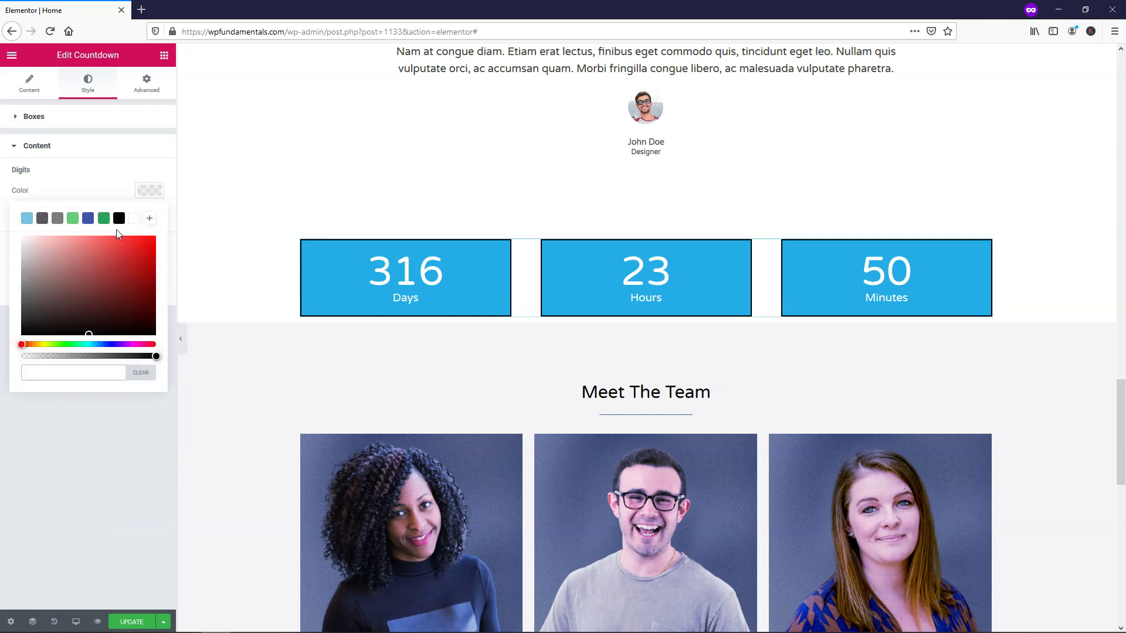
click(118, 219)
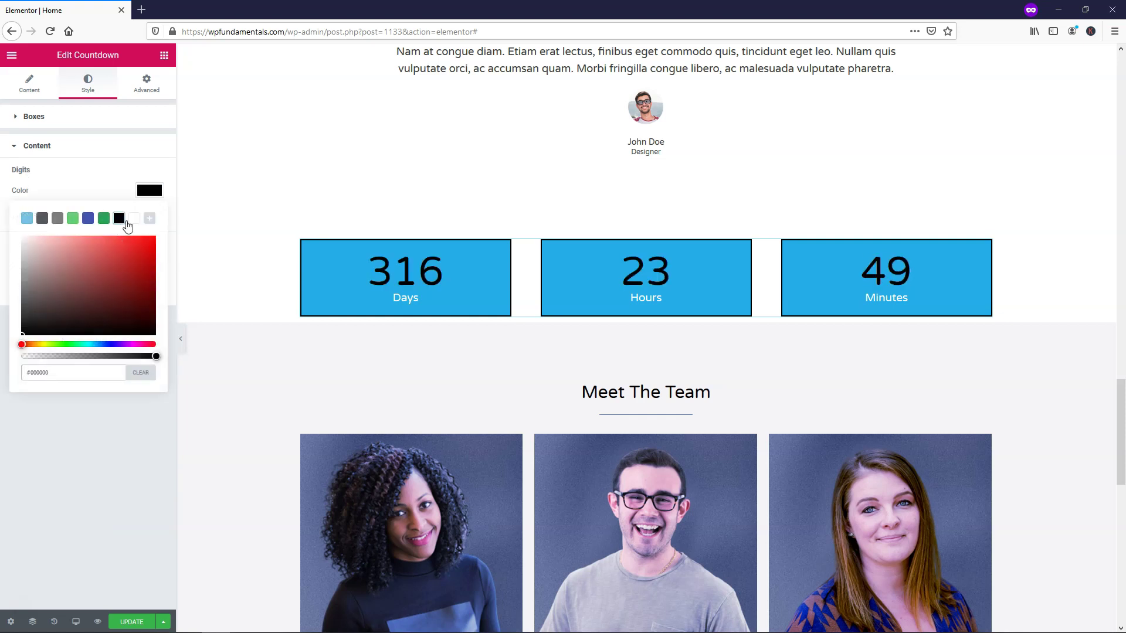
click(135, 219)
click(114, 185)
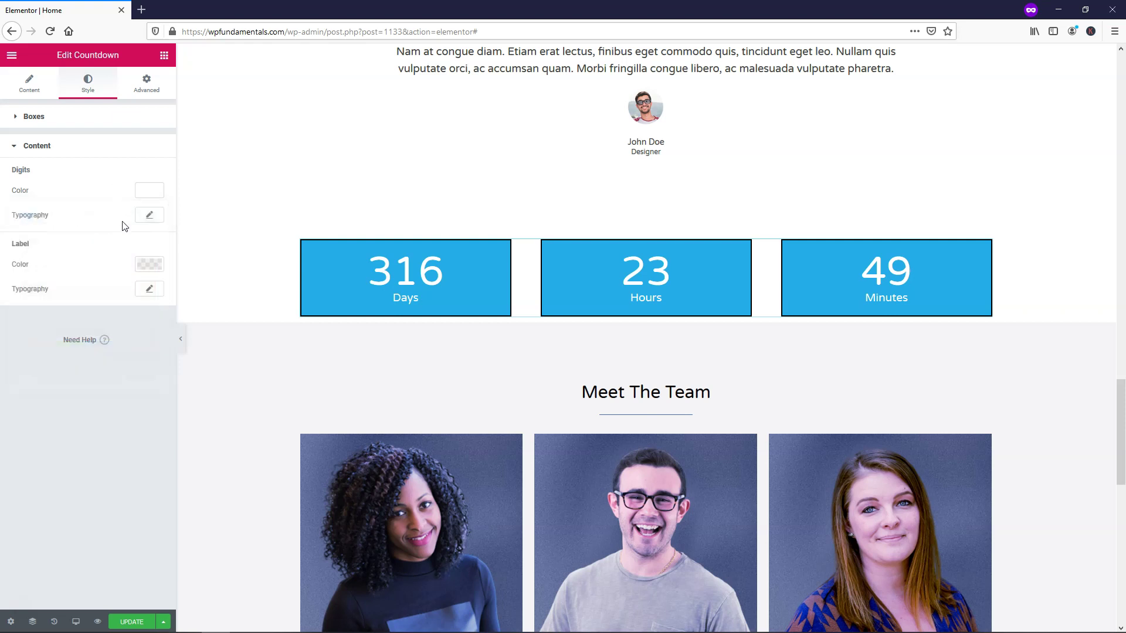
click(149, 217)
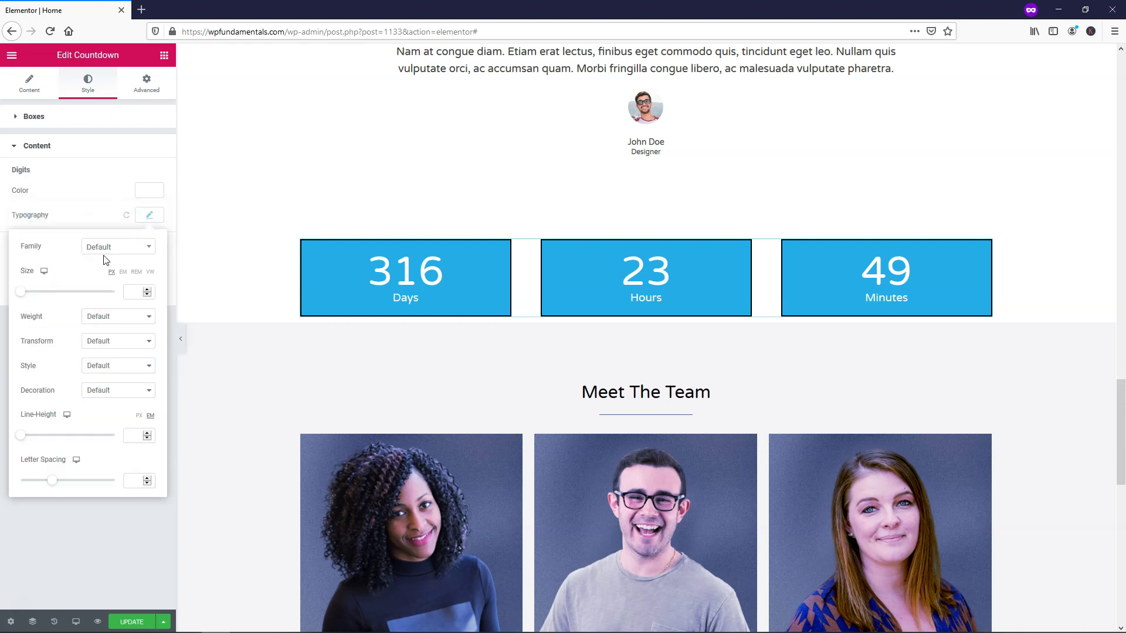
drag(22, 293, 61, 294)
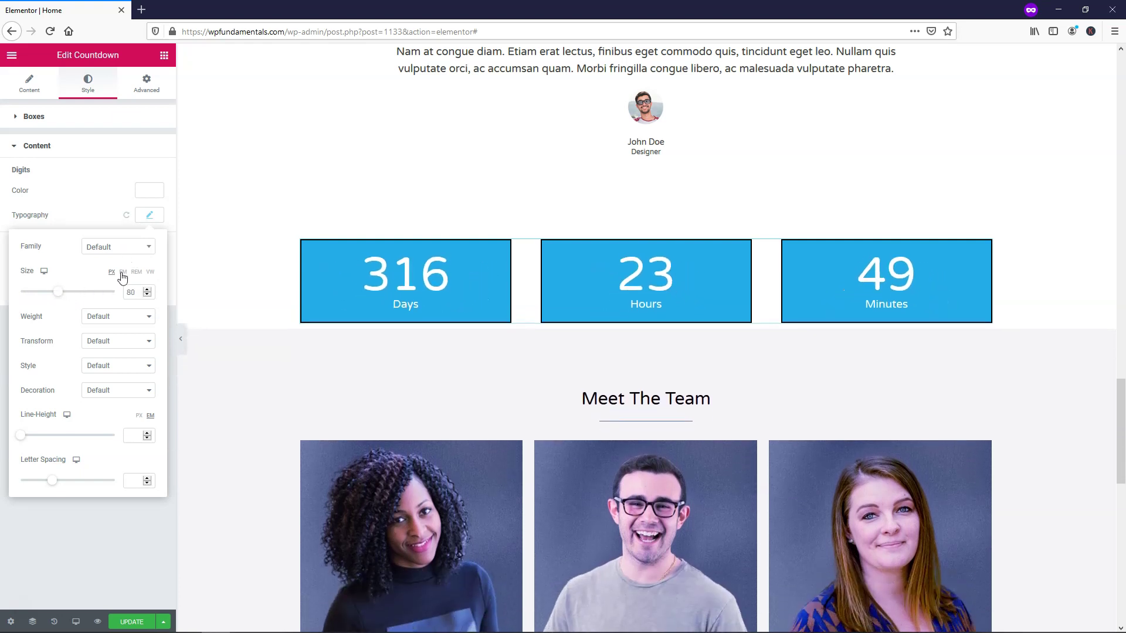
click(85, 213)
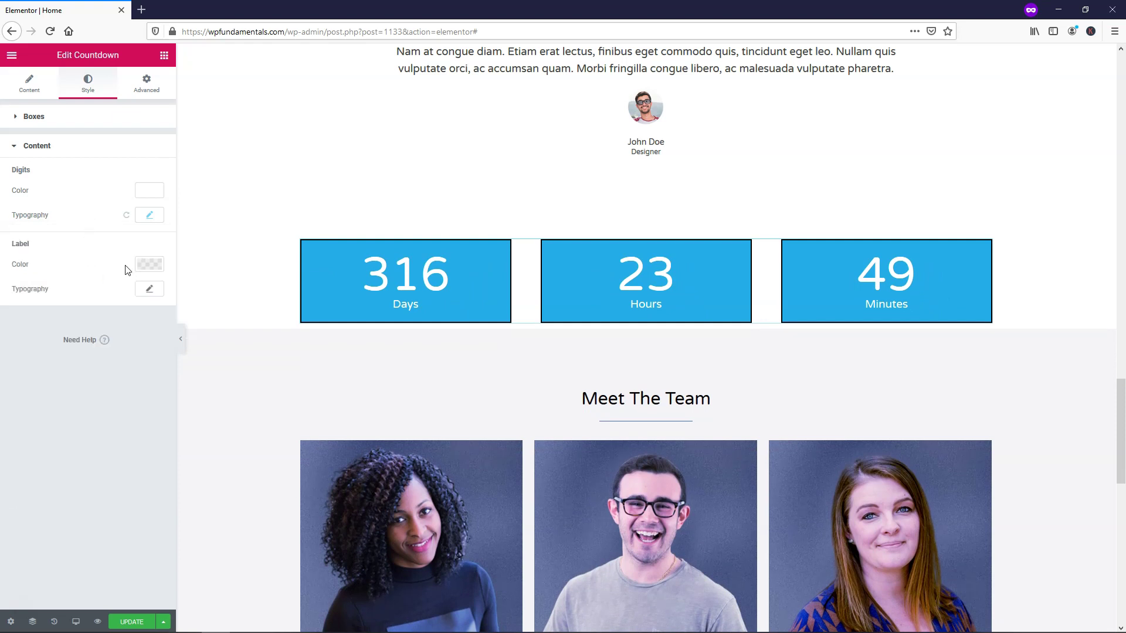
Step: Set the Days/Hours/Minutes label colour to white #FFFFFF
click(149, 270)
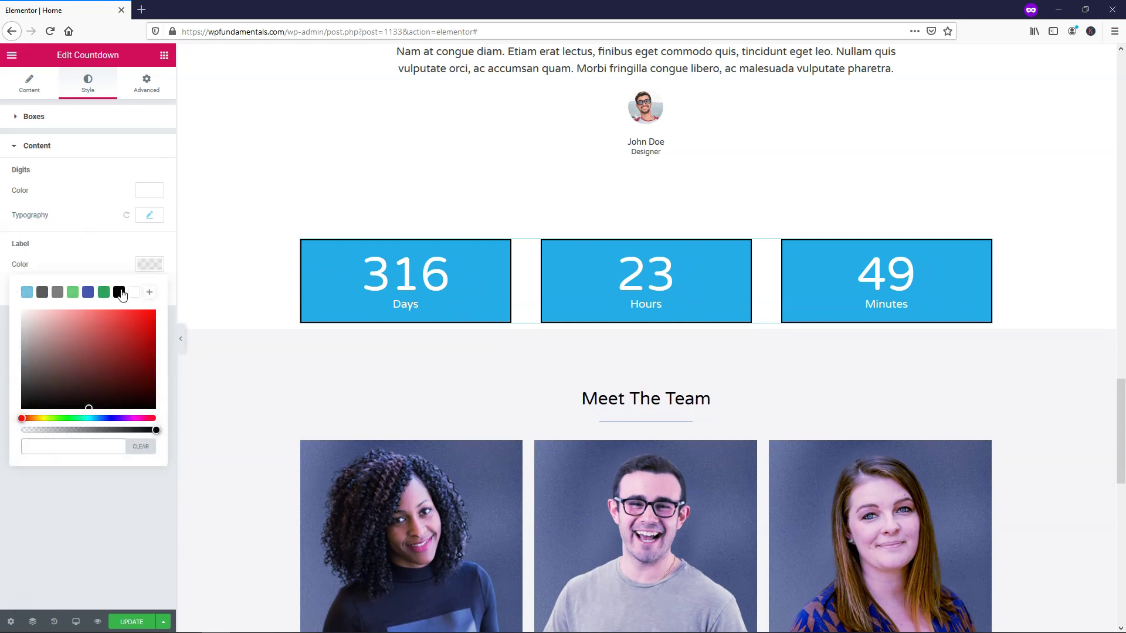
click(119, 292)
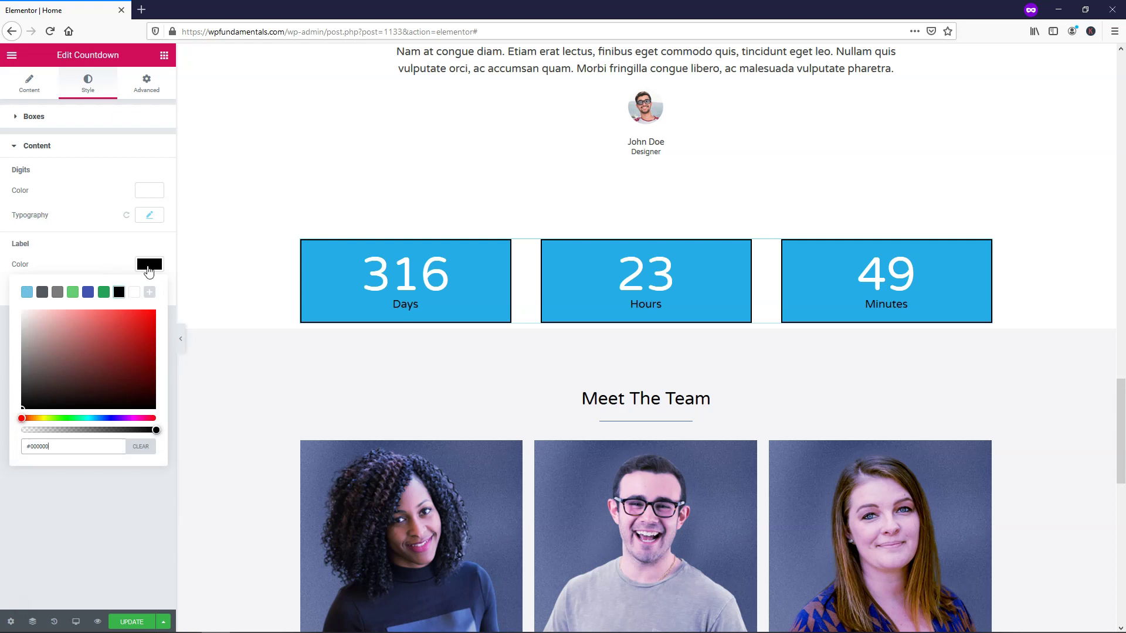
click(134, 292)
click(119, 278)
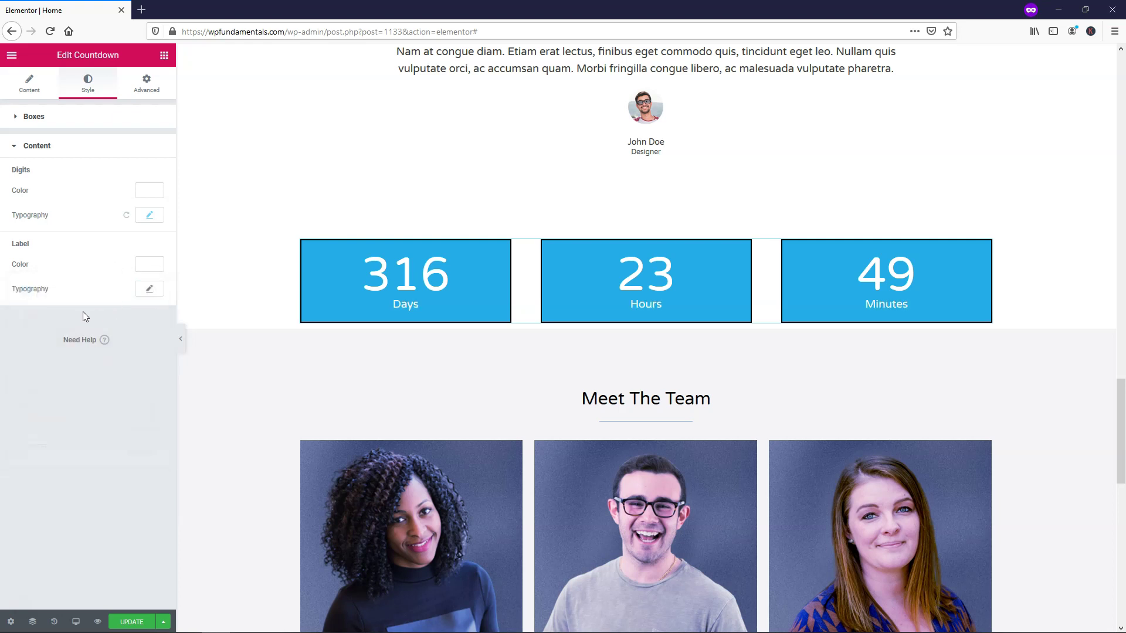